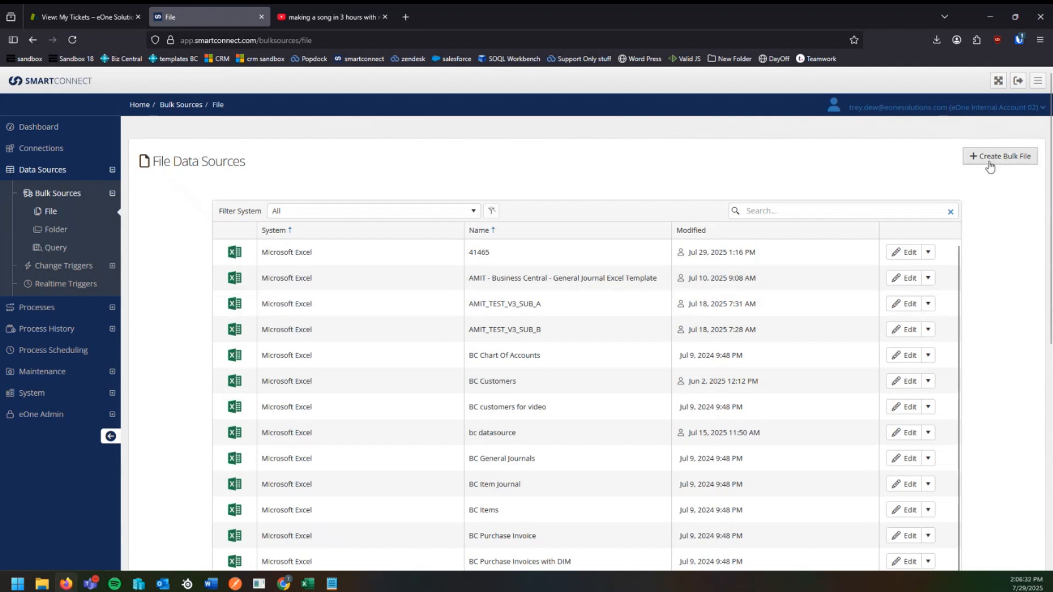
Create a new bulk file data source of type XML File with the description Test for XML.
click(995, 164)
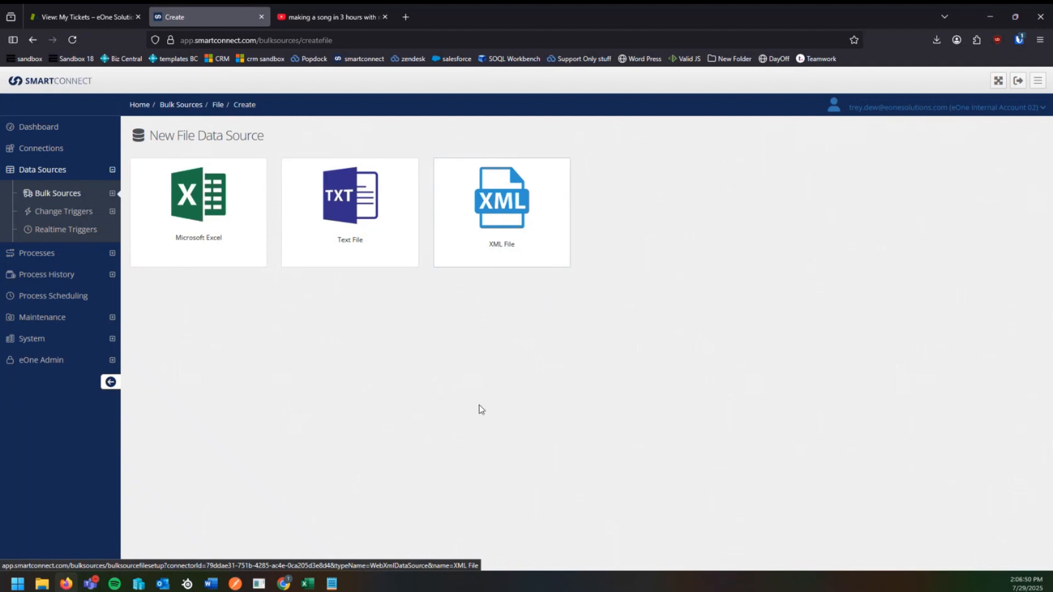
click(512, 258)
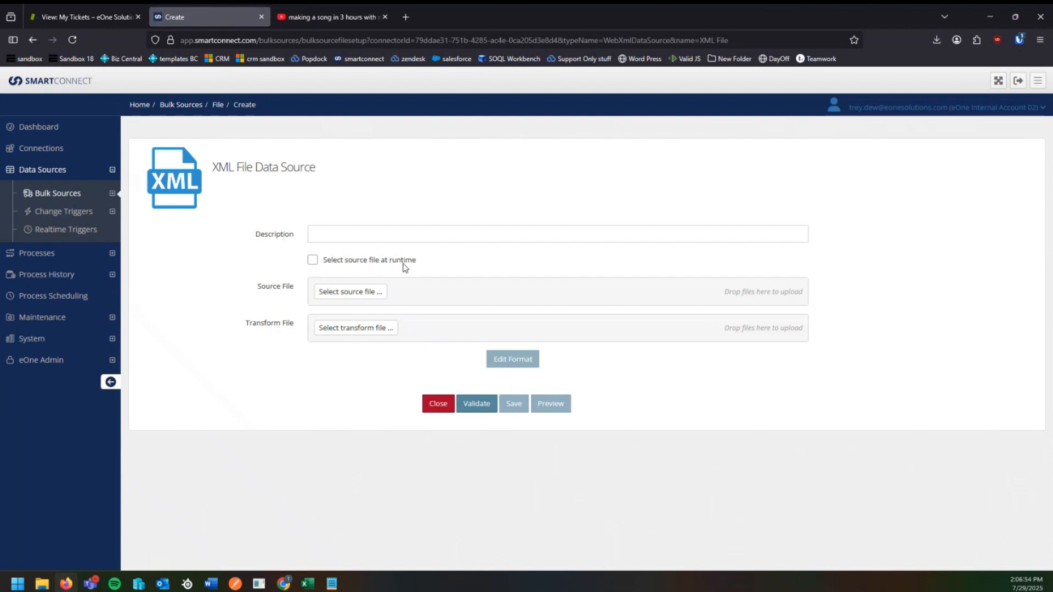
click(383, 238)
text(Test for XML)
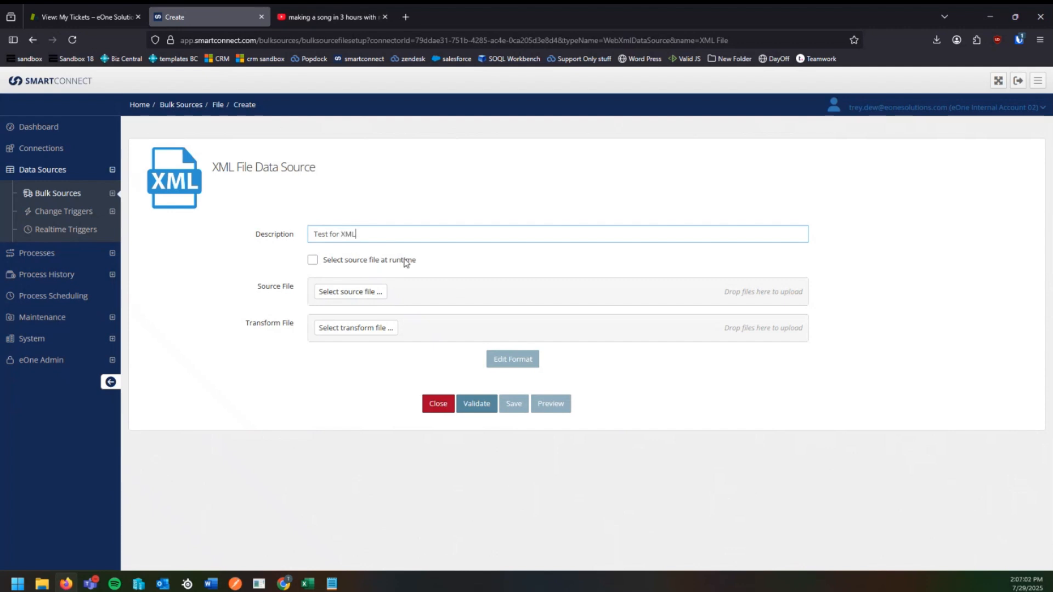
click(484, 255)
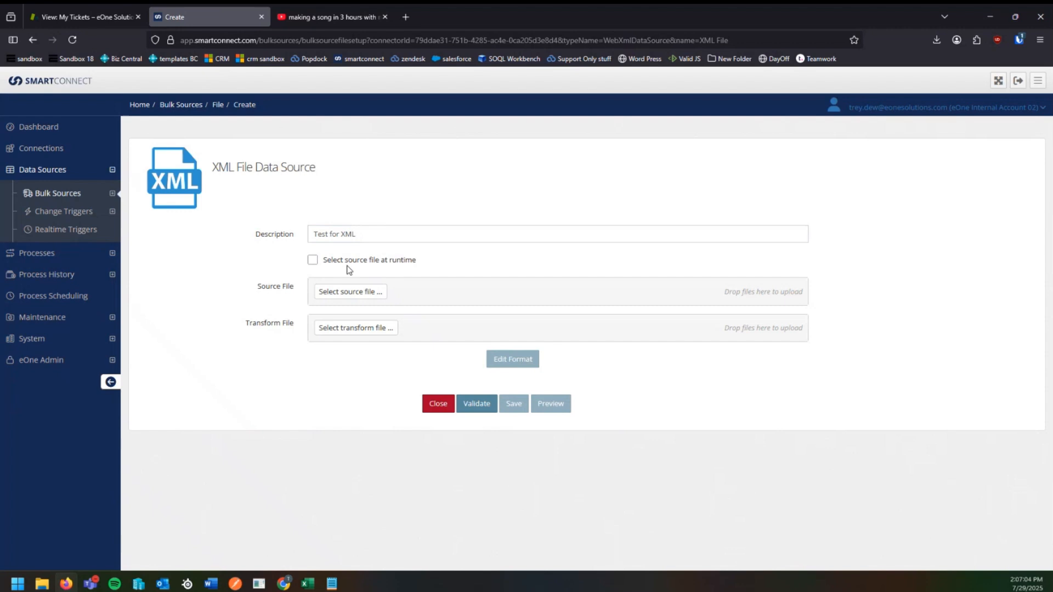
Switch on the option to select the source file at runtime, and switch it off again.
click(313, 260)
click(310, 261)
click(312, 261)
click(312, 260)
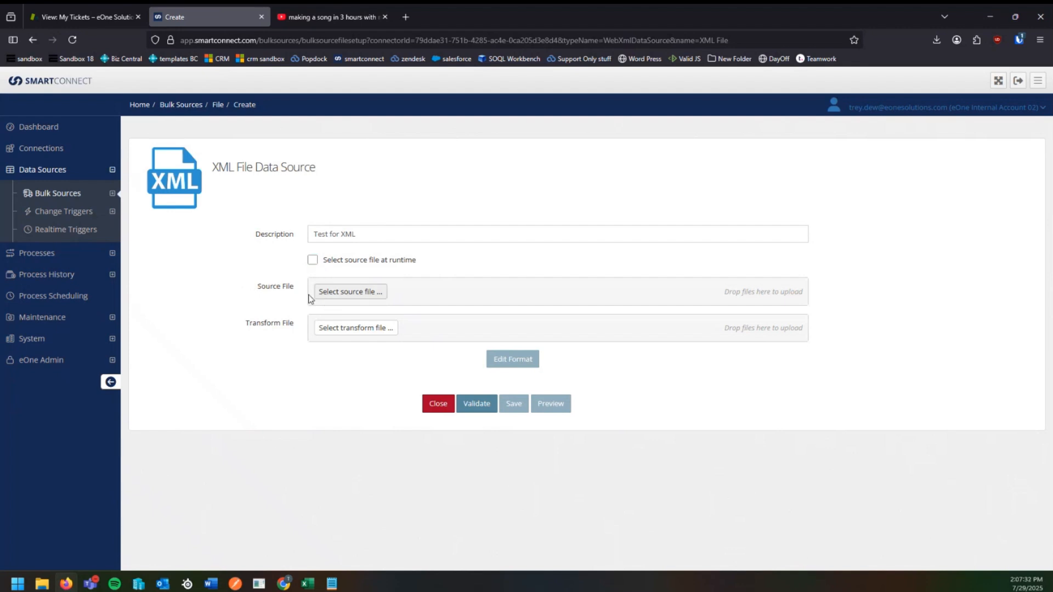
Upload SC-PDFINGRPDB01-ASCLP-COUPA_INVOICE_IMPORT-XML-1.xml from the Desktop as the source file.
click(341, 294)
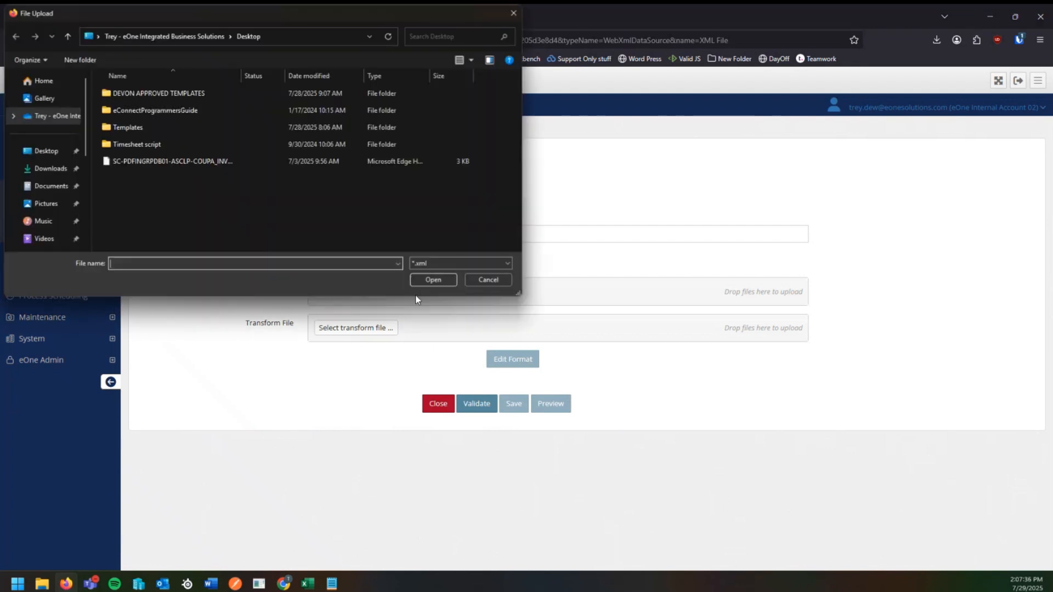
click(164, 161)
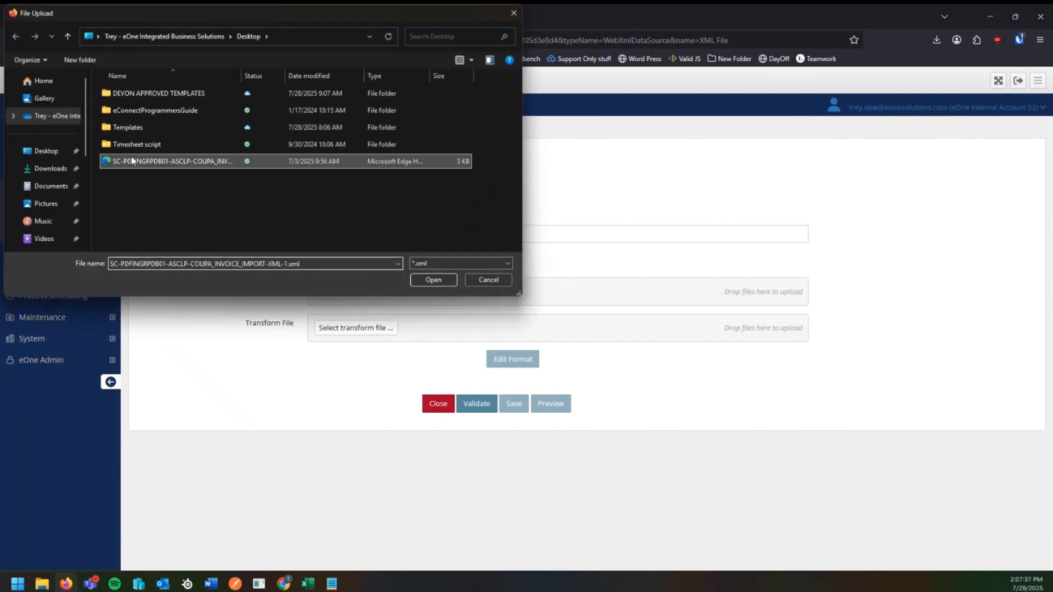
click(431, 281)
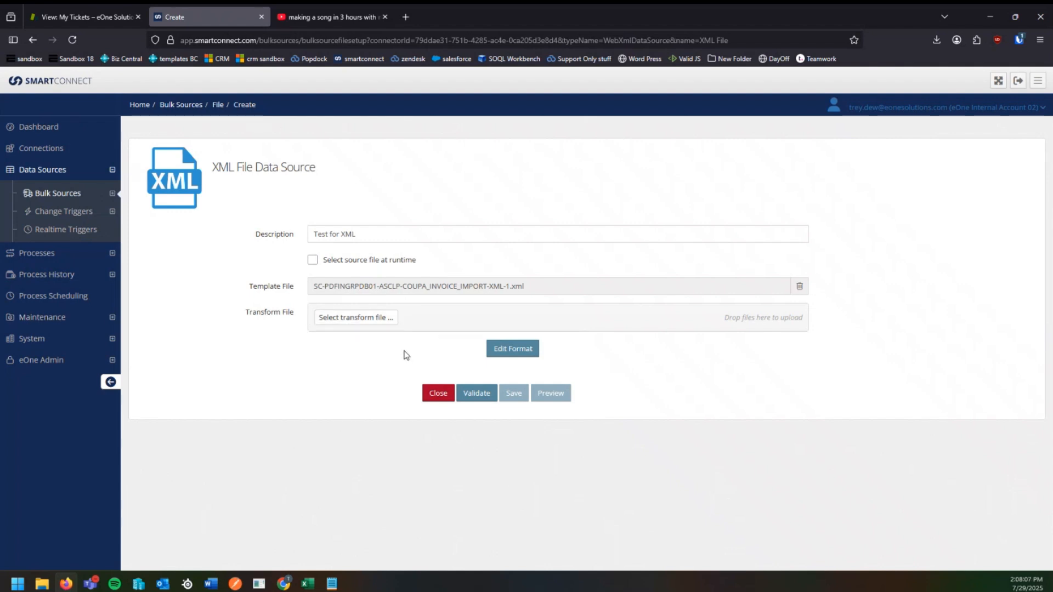
Open the XML file's format for editing and examine its list of nodes and fields.
click(535, 351)
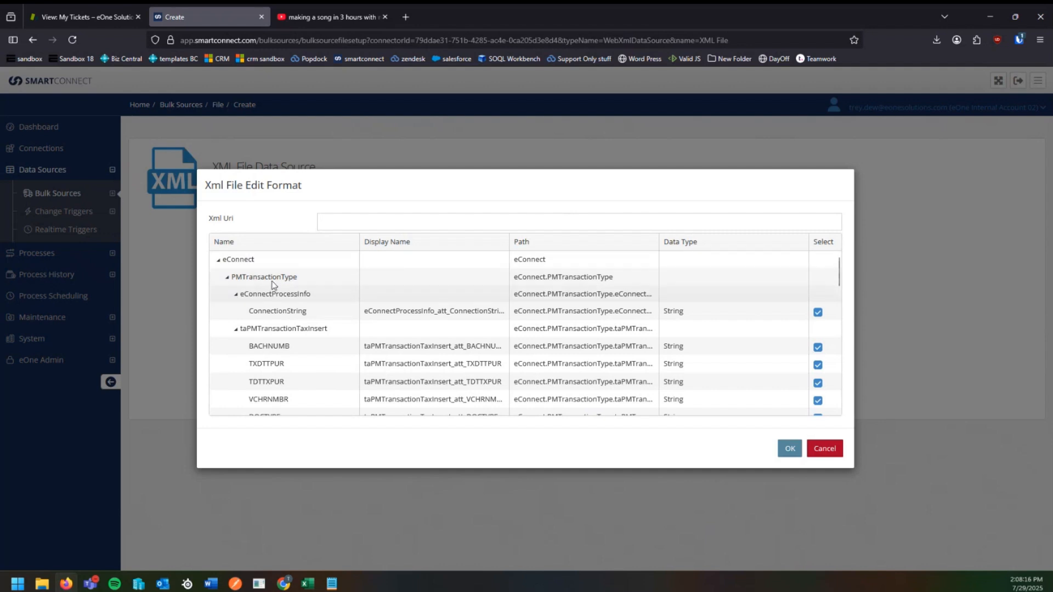
scroll(278, 308, down, 7)
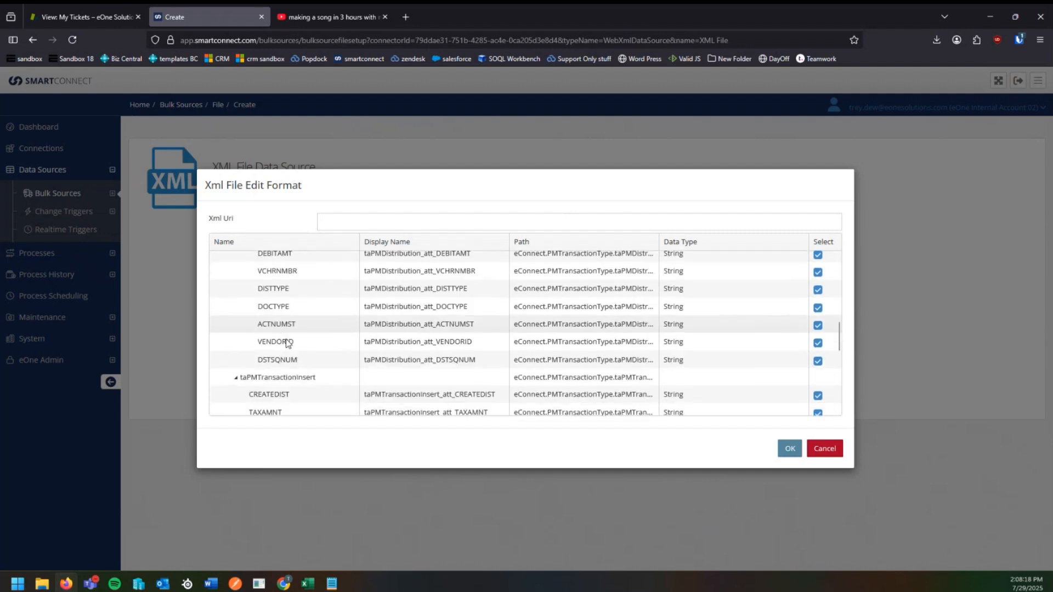
scroll(482, 384, up, 8)
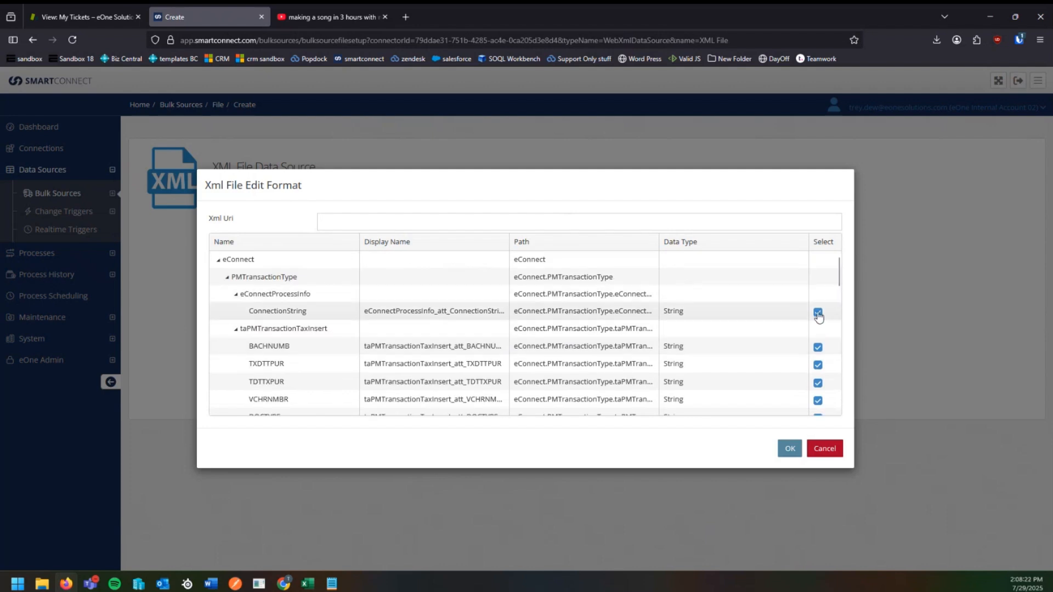
Try excluding fields such as ConnectionString and BACHNUMB from the XML format.
click(817, 313)
click(818, 348)
click(818, 382)
Try other data types such as Float and Lookup for the CRDTAMNT distribution field, and return it to String.
scroll(772, 378, down, 1)
scroll(772, 378, down, 3)
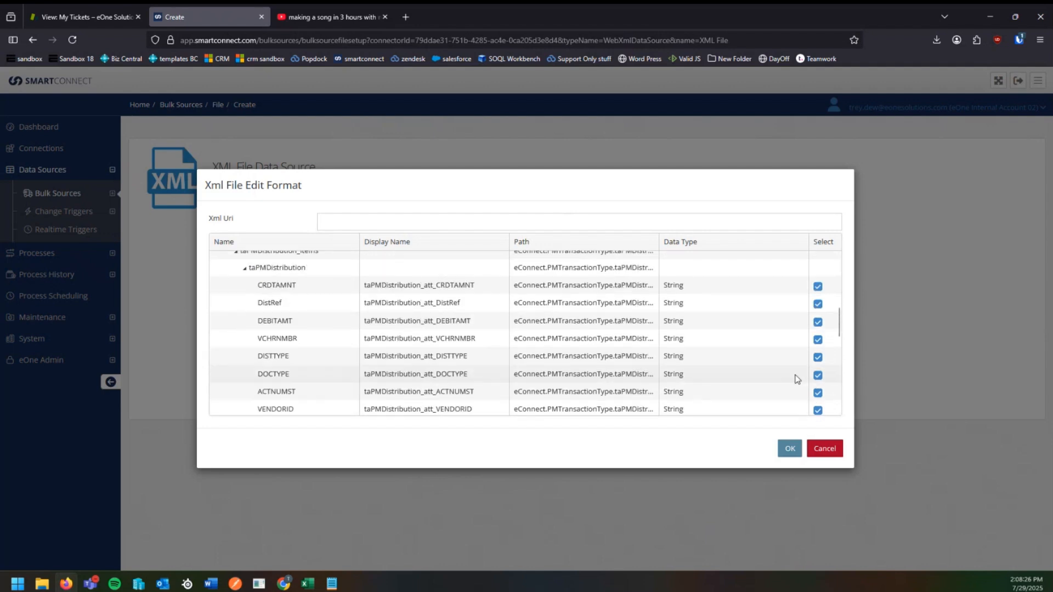
click(674, 302)
click(672, 286)
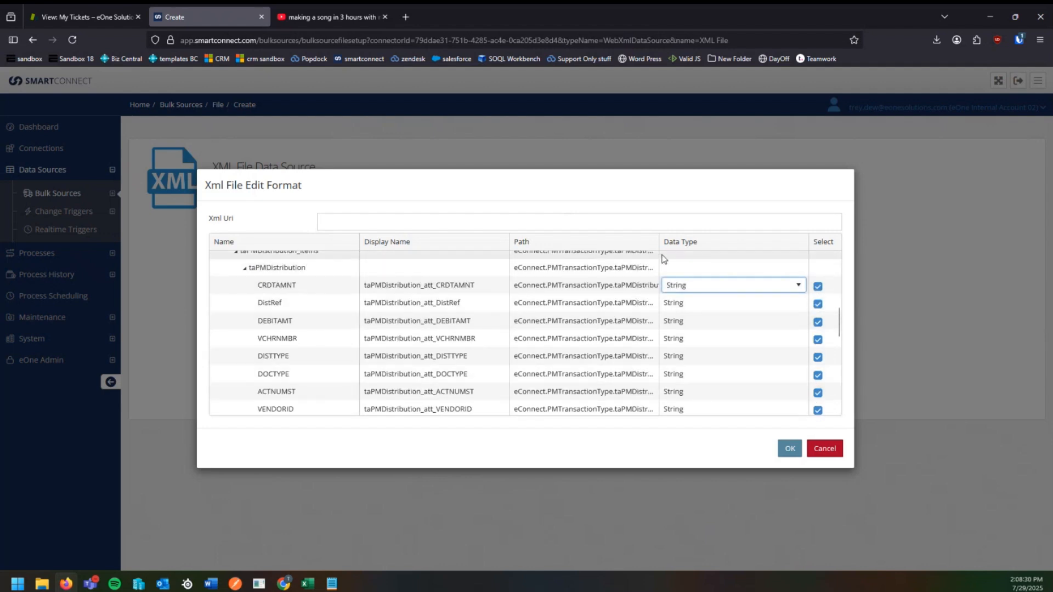
click(795, 285)
click(692, 303)
click(686, 286)
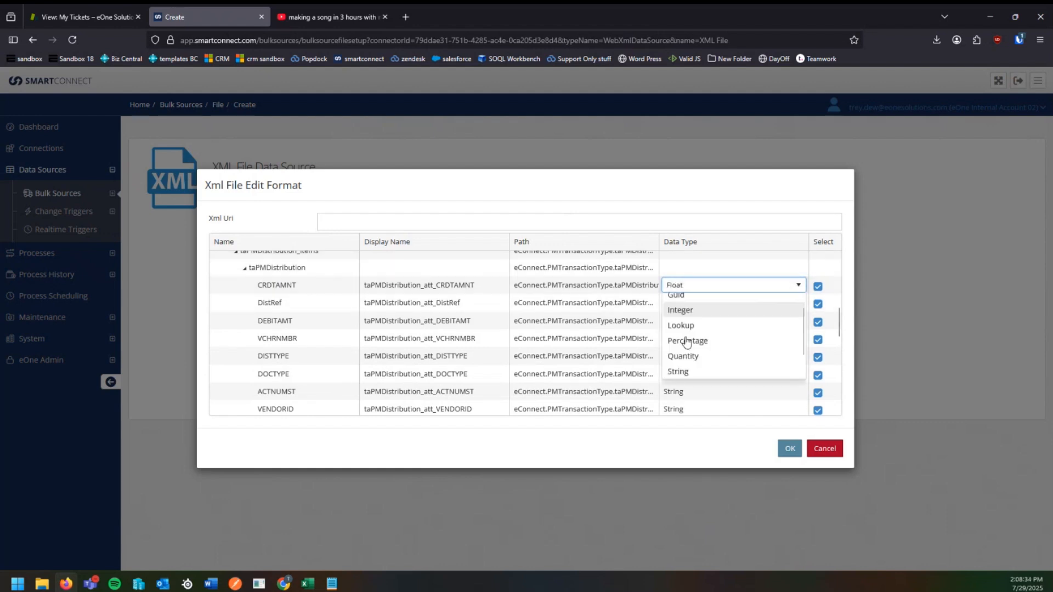
click(691, 364)
click(696, 287)
click(695, 351)
click(725, 286)
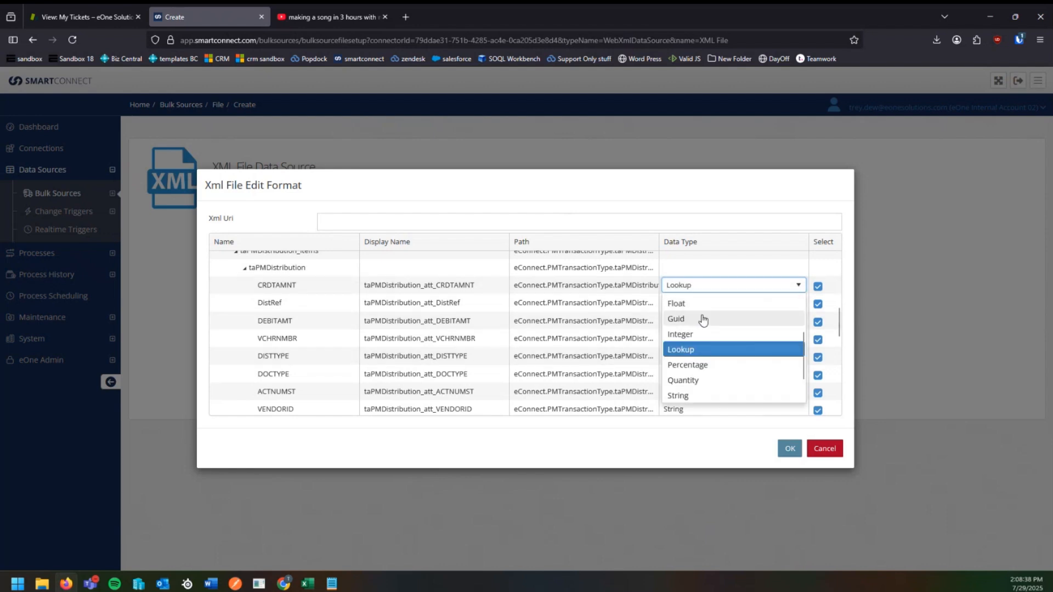
click(685, 395)
Include the ConnectionString and BACHNUMB fields in the XML format again.
scroll(767, 348, down, 5)
click(818, 324)
scroll(819, 323, up, 3)
click(817, 346)
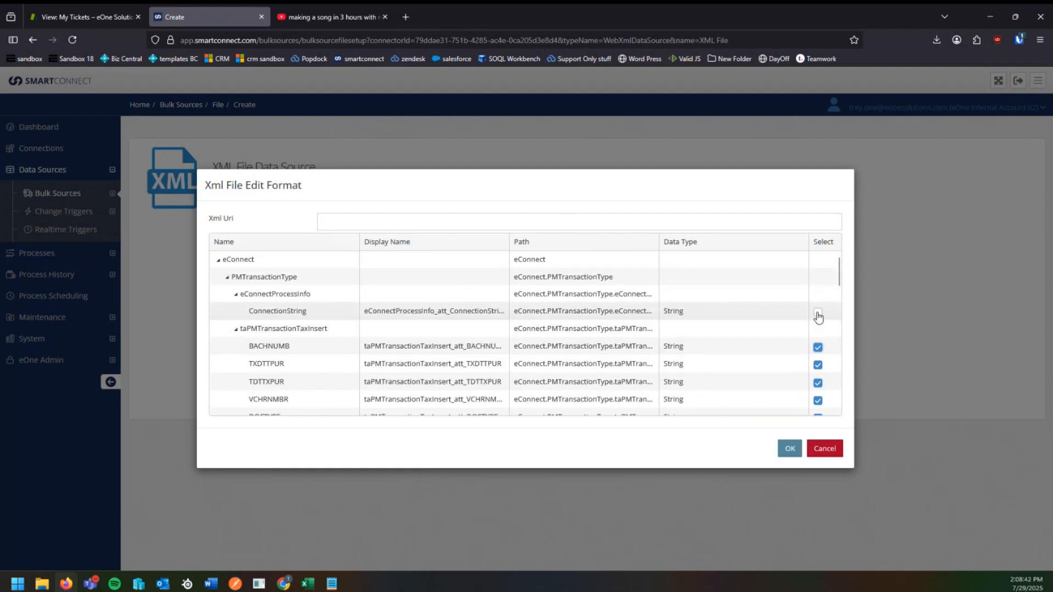
click(817, 312)
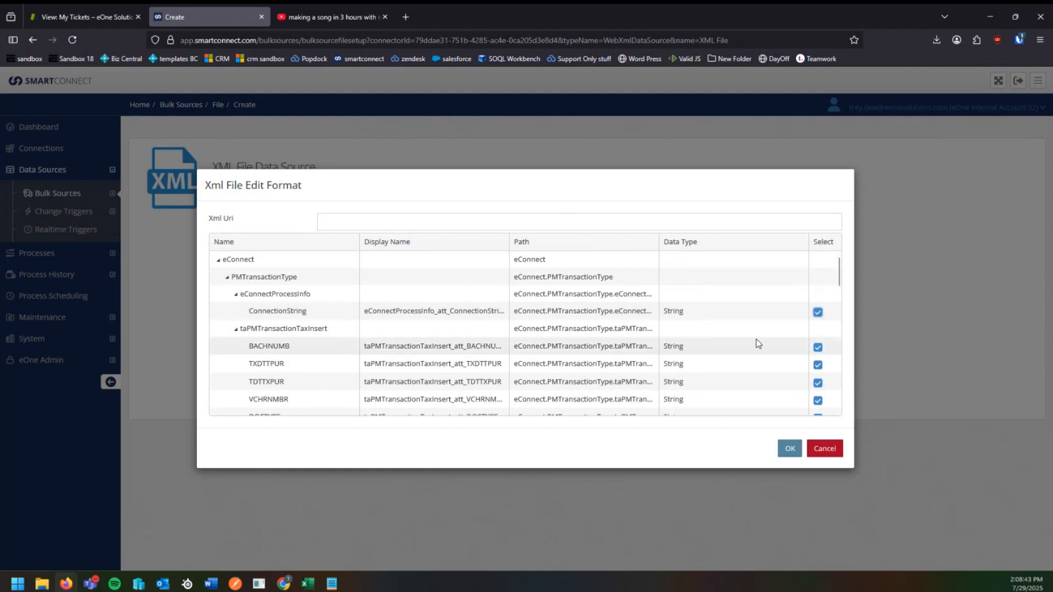
Set the display name of the BACHNUMB field under taPMTransactionTaxInsert to Test.
double_click(276, 345)
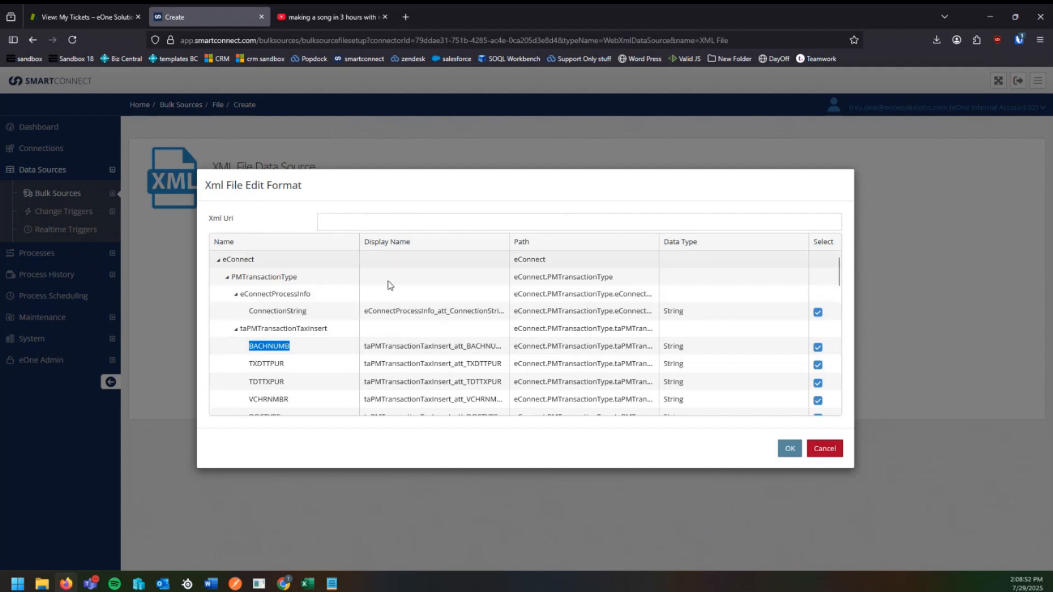
click(381, 308)
double_click(381, 308)
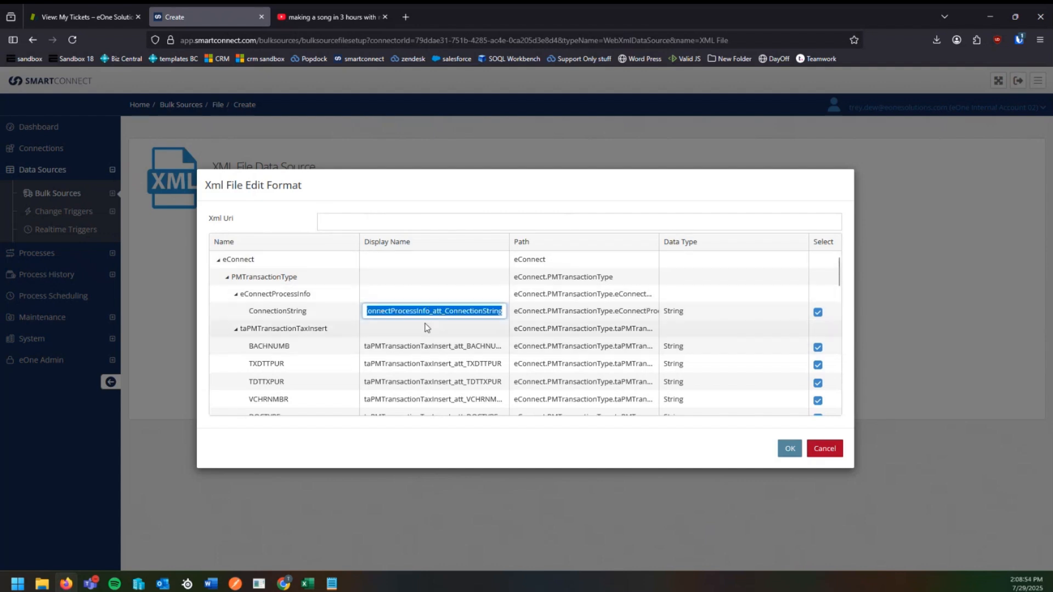
click(404, 346)
double_click(404, 346)
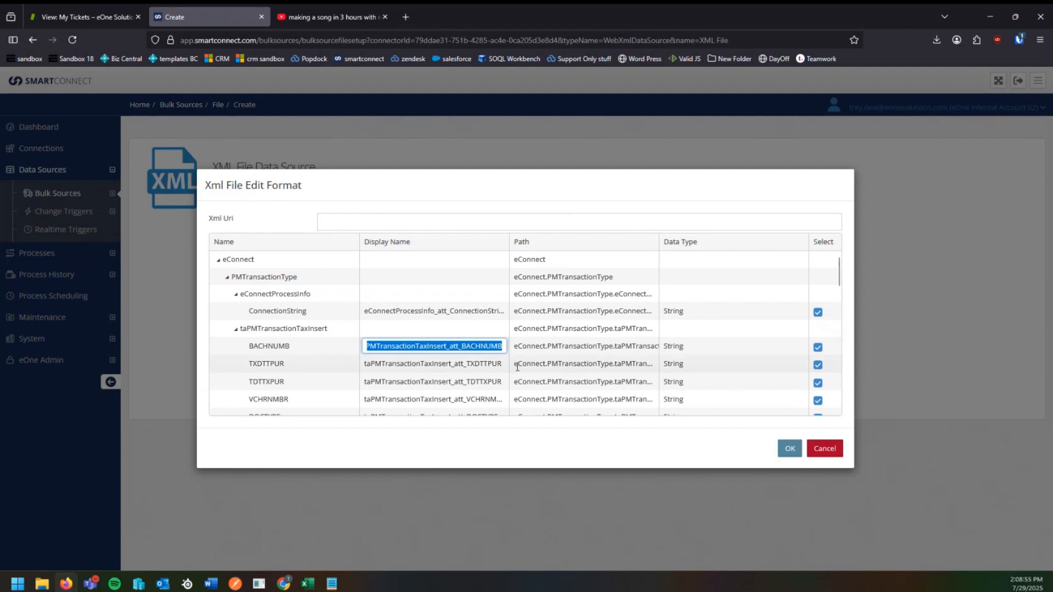
text(gdfgdf)
key(ctrl+a)
text(T)
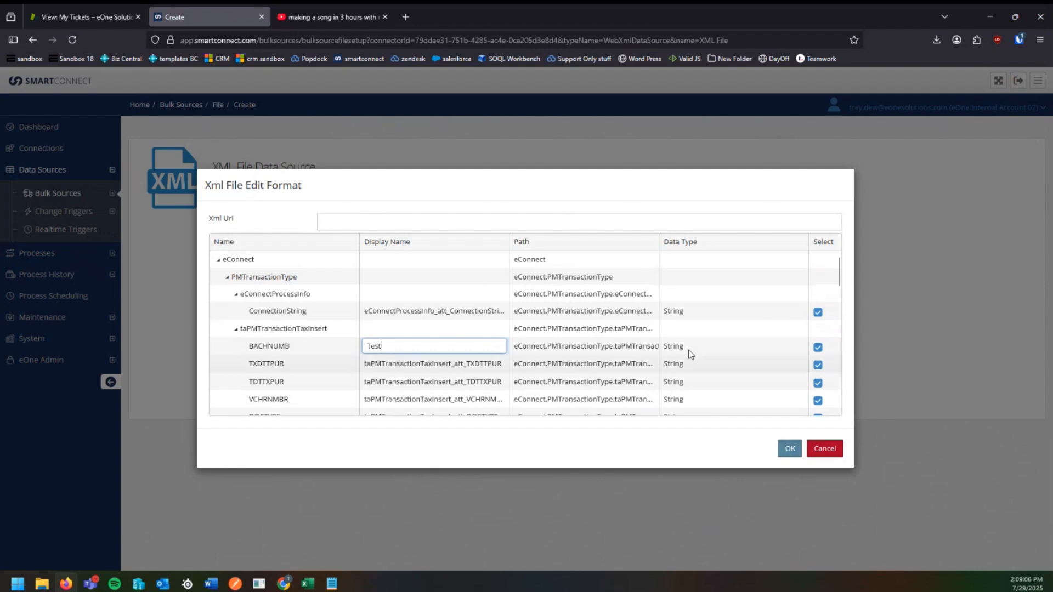
Accept the edited XML format and validate the data source.
scroll(603, 343, down, 5)
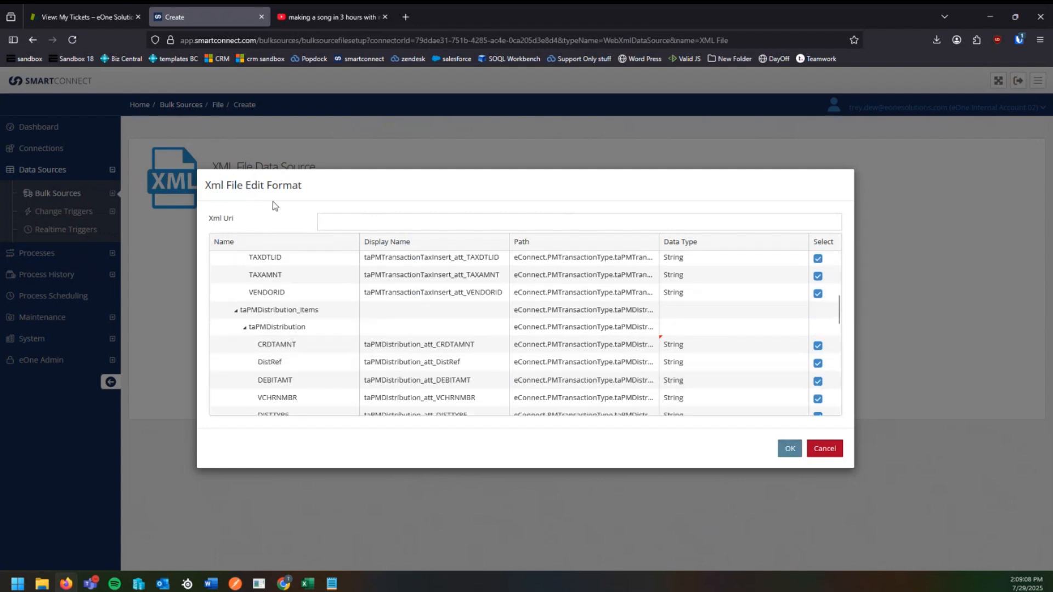
click(395, 224)
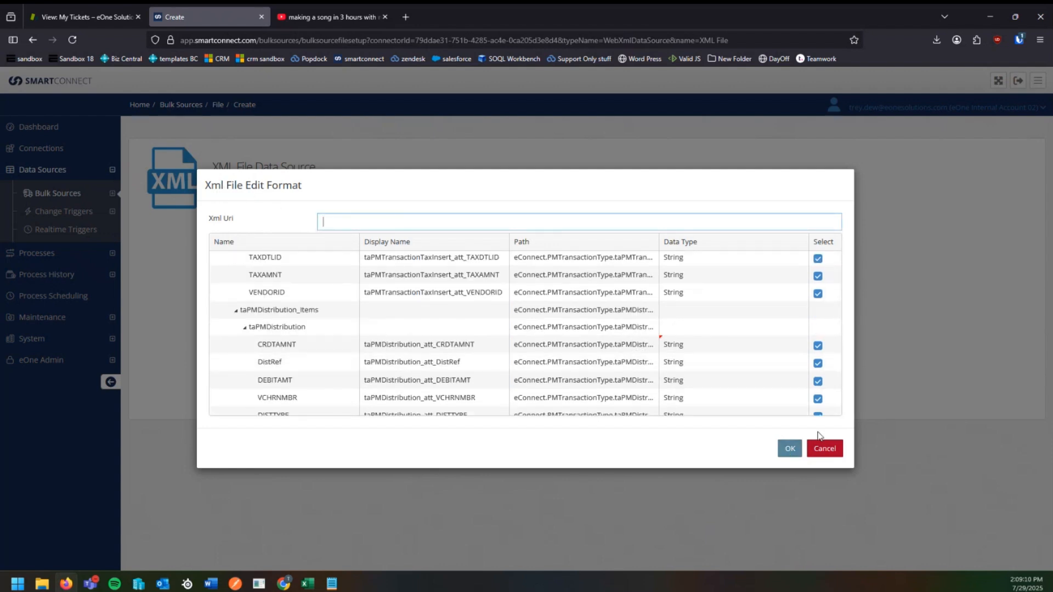
click(789, 447)
click(472, 394)
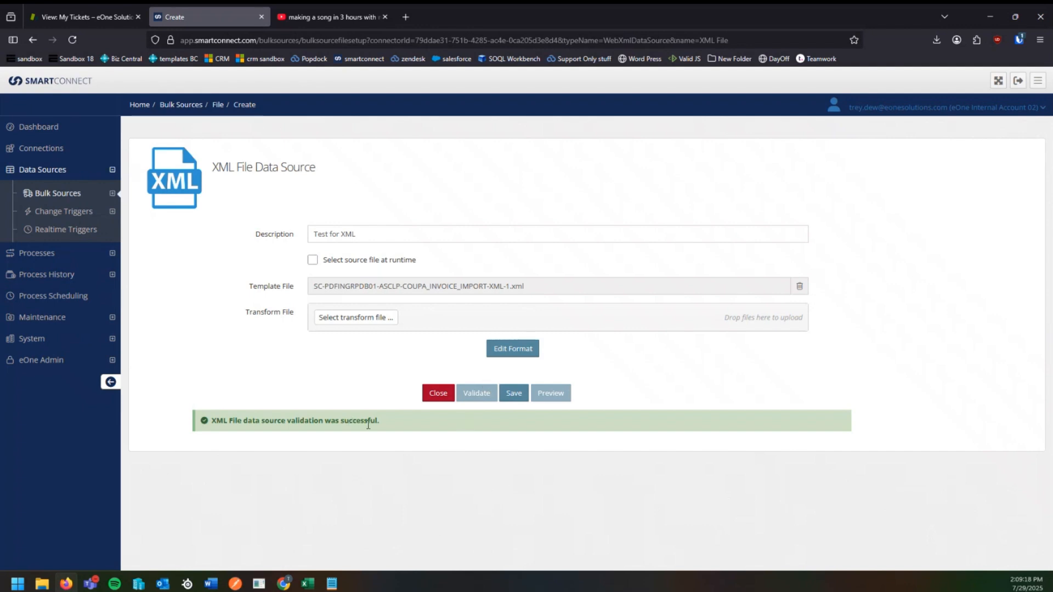
drag(378, 421, 216, 421)
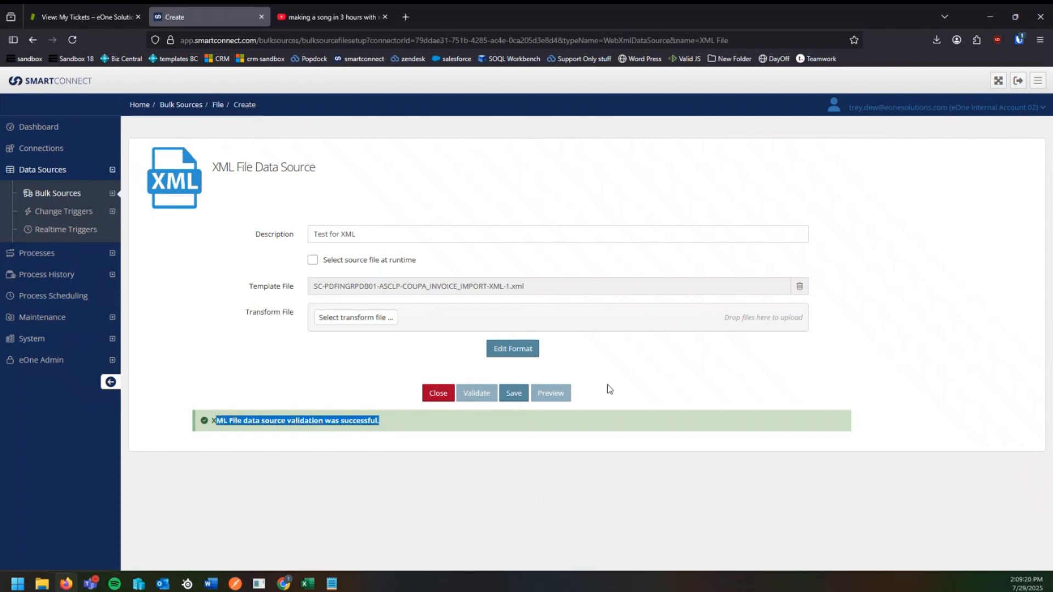
Save the validated XML file data source.
click(523, 397)
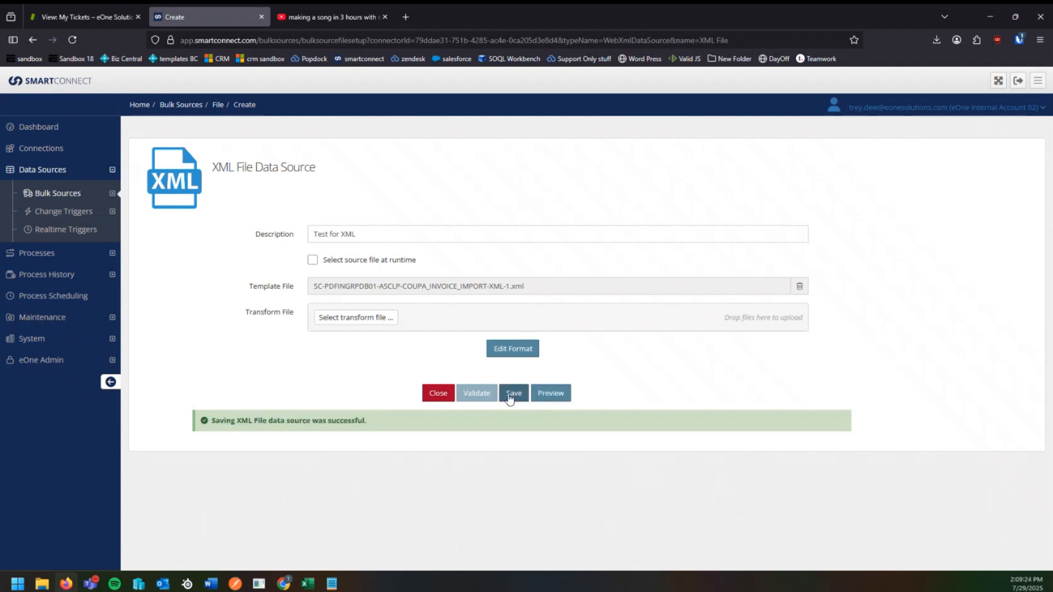
drag(408, 421, 278, 421)
click(627, 393)
Preview the data source's data and look through its columns across the full width of the table.
click(550, 392)
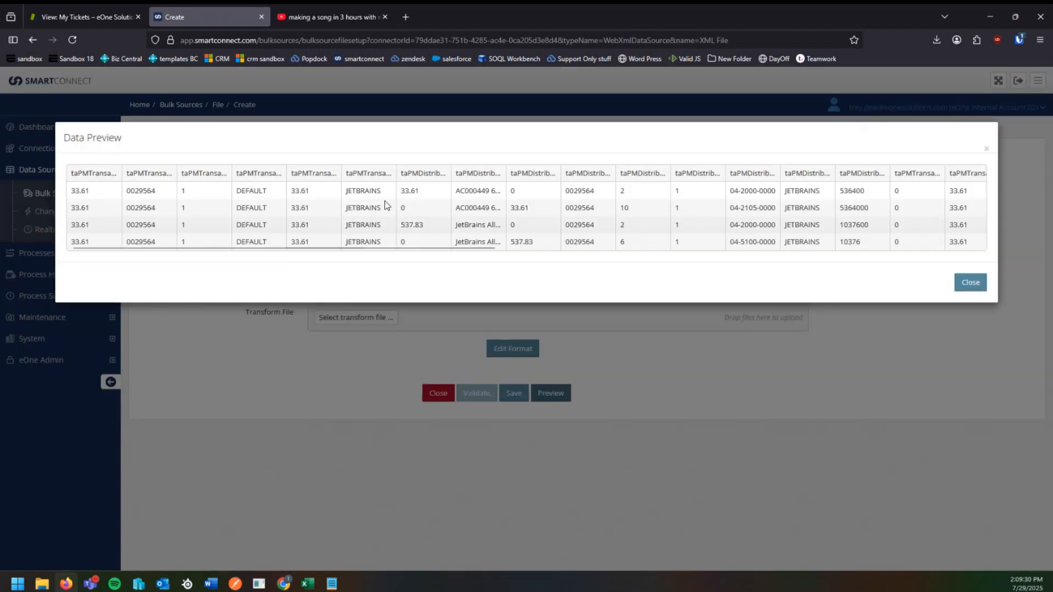
mouse_move(138, 251)
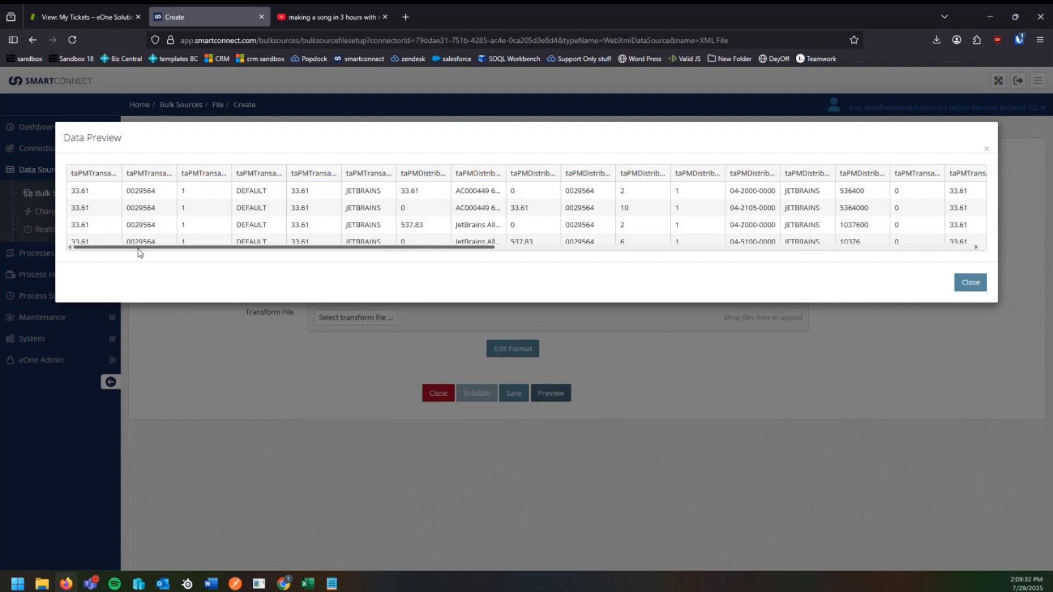
drag(138, 252, 667, 235)
drag(822, 250, 104, 305)
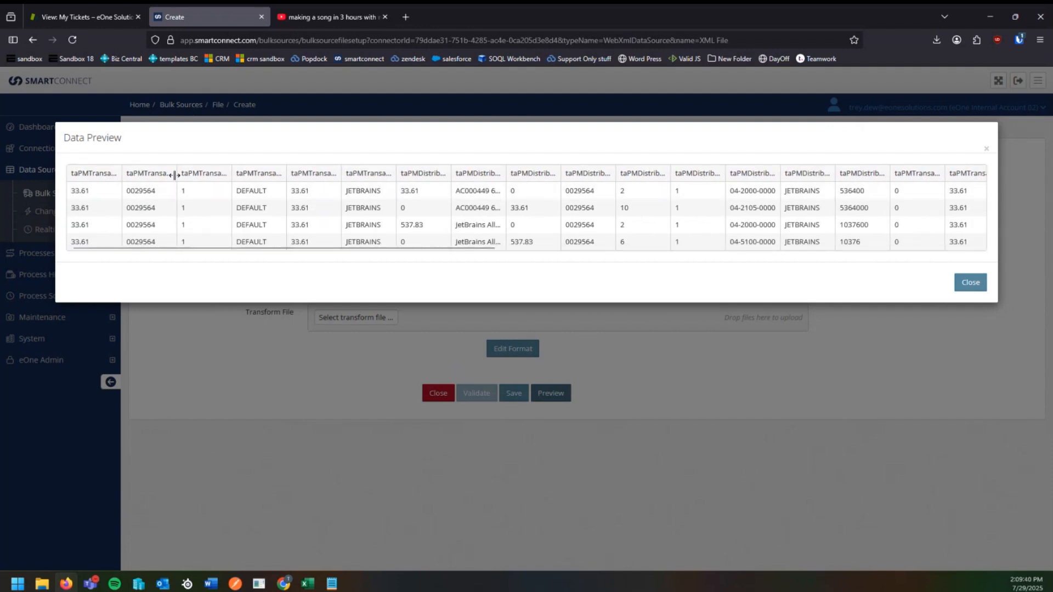
drag(174, 175, 292, 174)
drag(567, 173, 766, 173)
drag(371, 247, 702, 248)
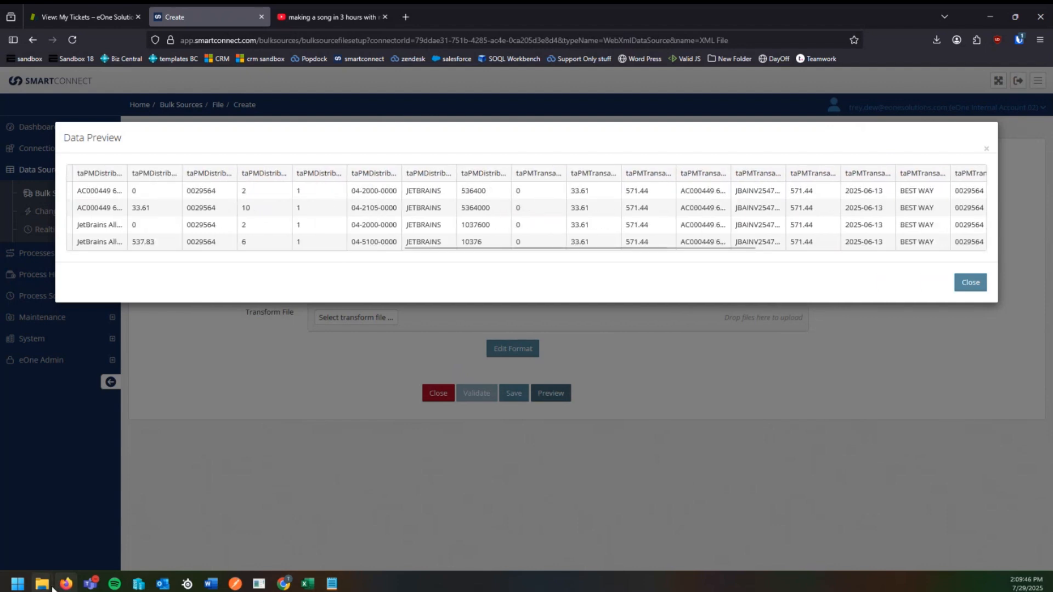
Open the Coupa invoice XML file from Downloads in Edge over the data preview and examine its node structure through to the end.
mouse_move(42, 583)
click(66, 510)
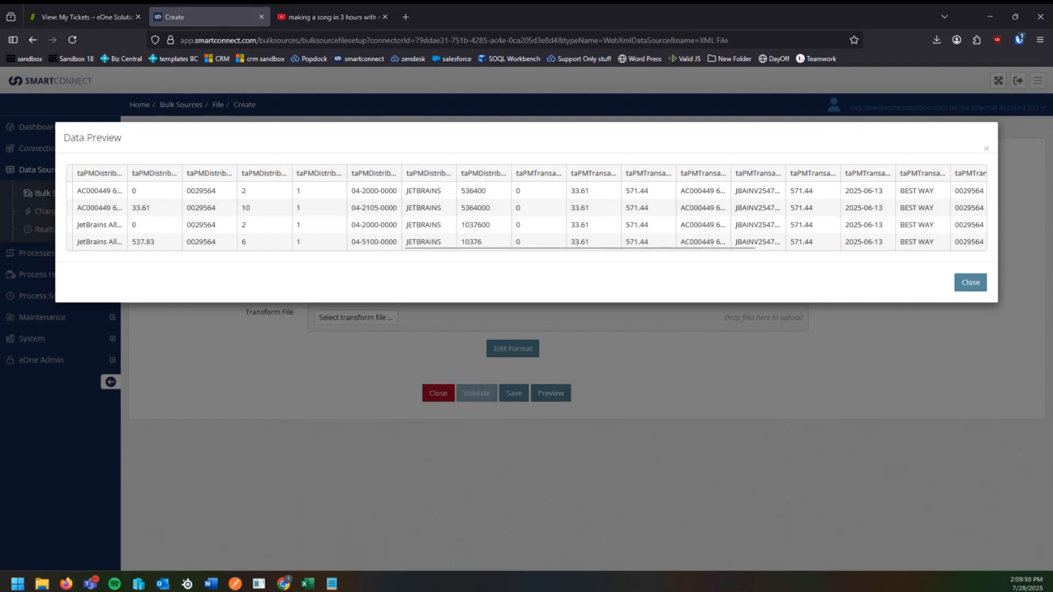
drag(919, 116, 585, 137)
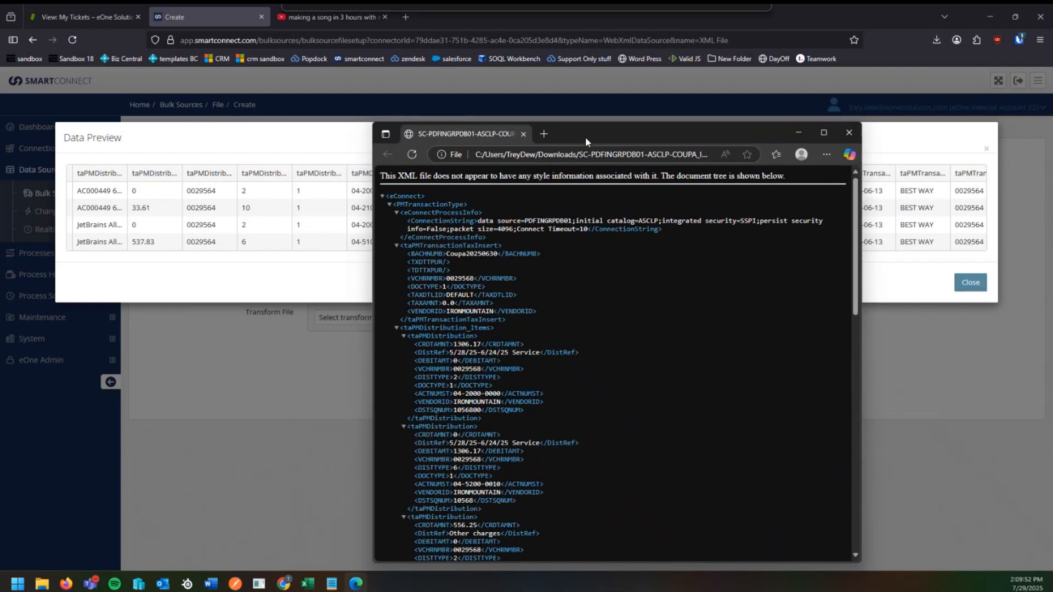
scroll(557, 307, down, 10)
scroll(559, 307, down, 5)
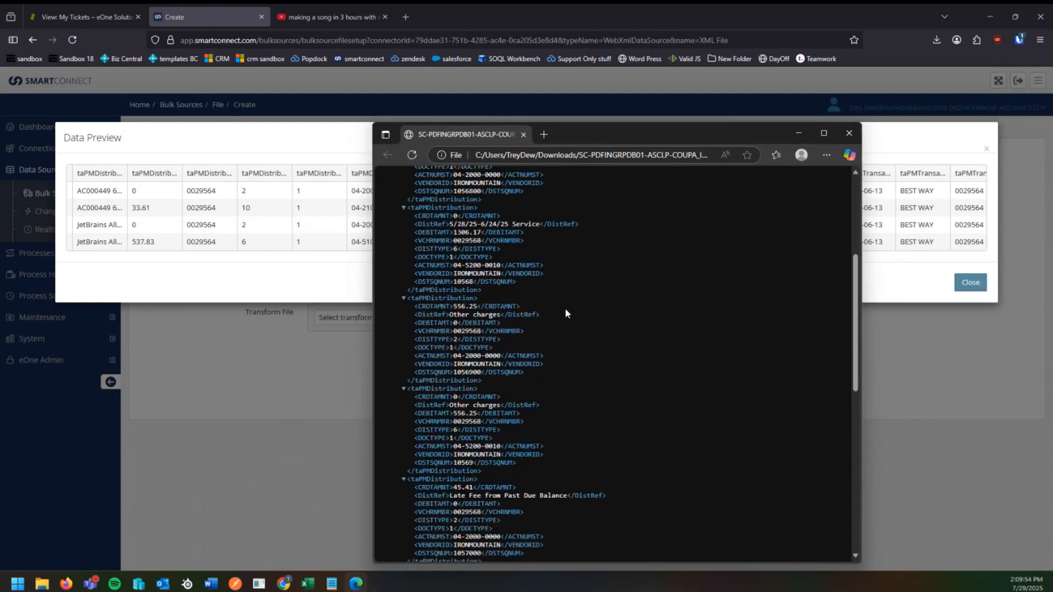
scroll(565, 317, down, 1)
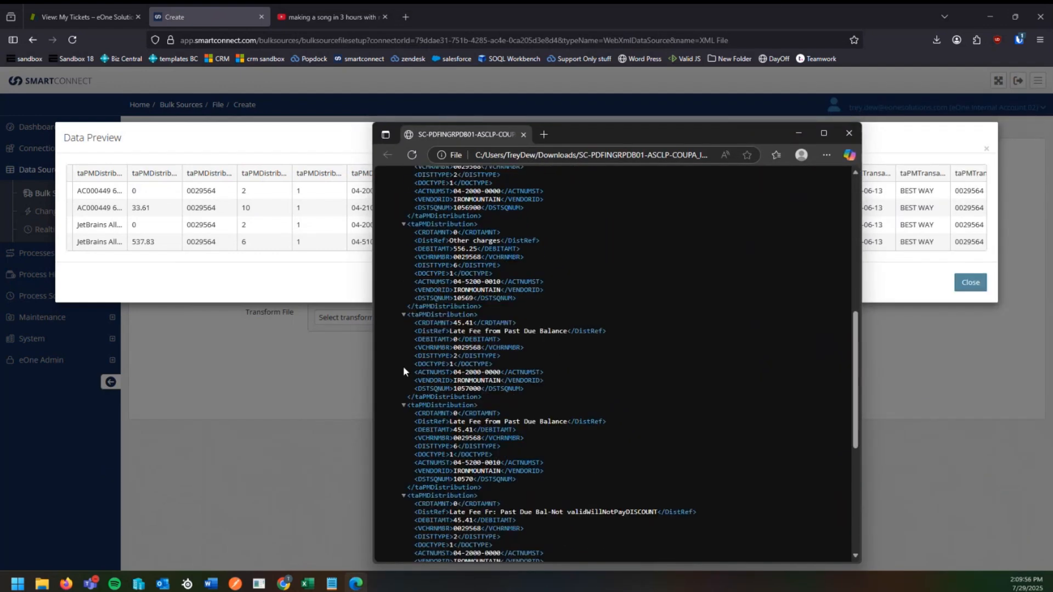
scroll(525, 378, down, 5)
scroll(550, 468, down, 2)
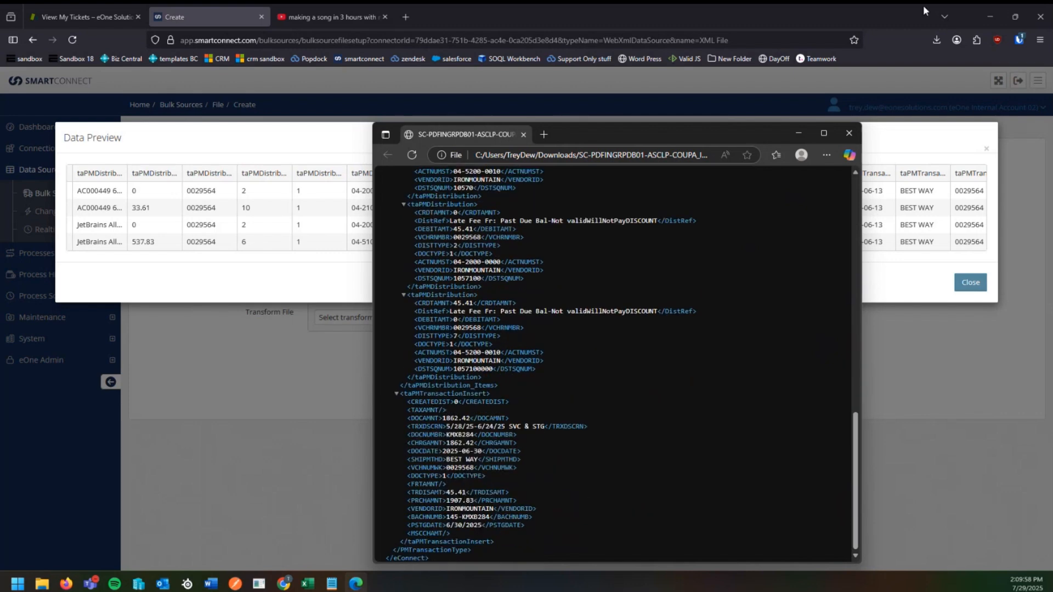
Minimize the XML file window, review the data preview's remaining columns through to the last one, and dismiss the preview.
click(799, 134)
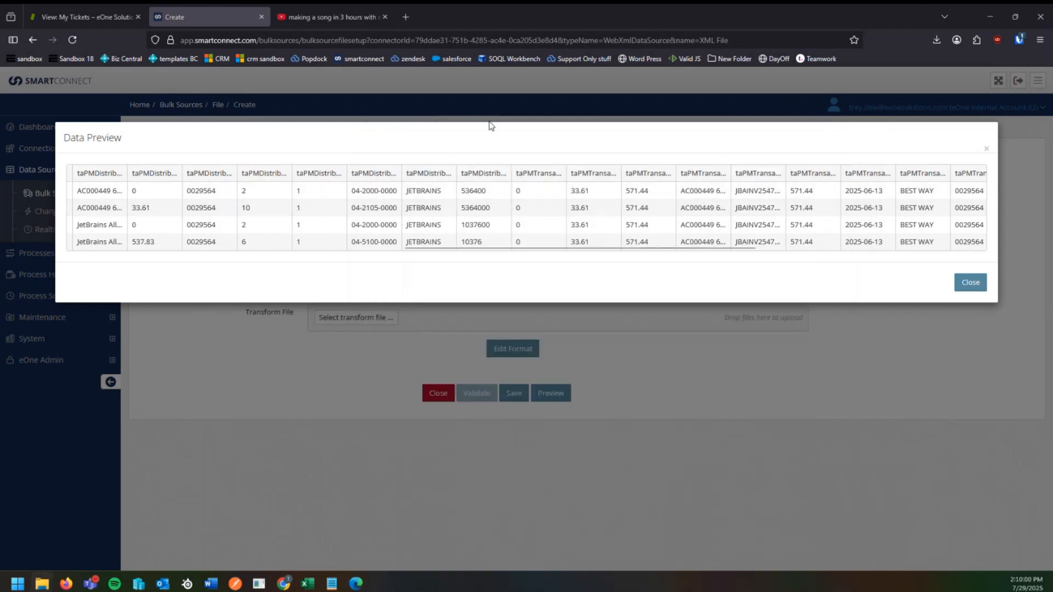
drag(678, 251, 938, 251)
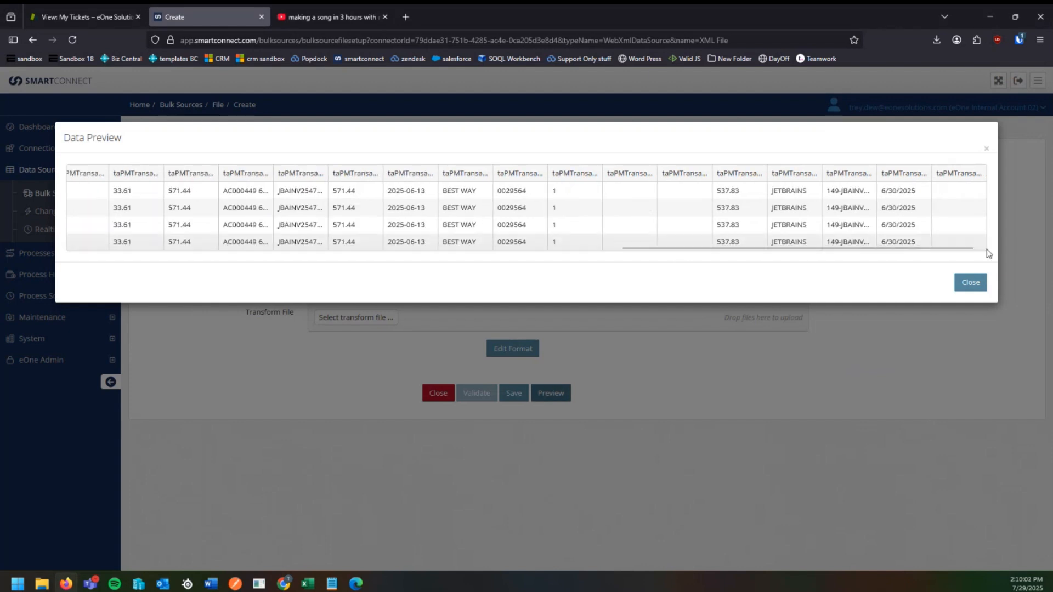
click(970, 283)
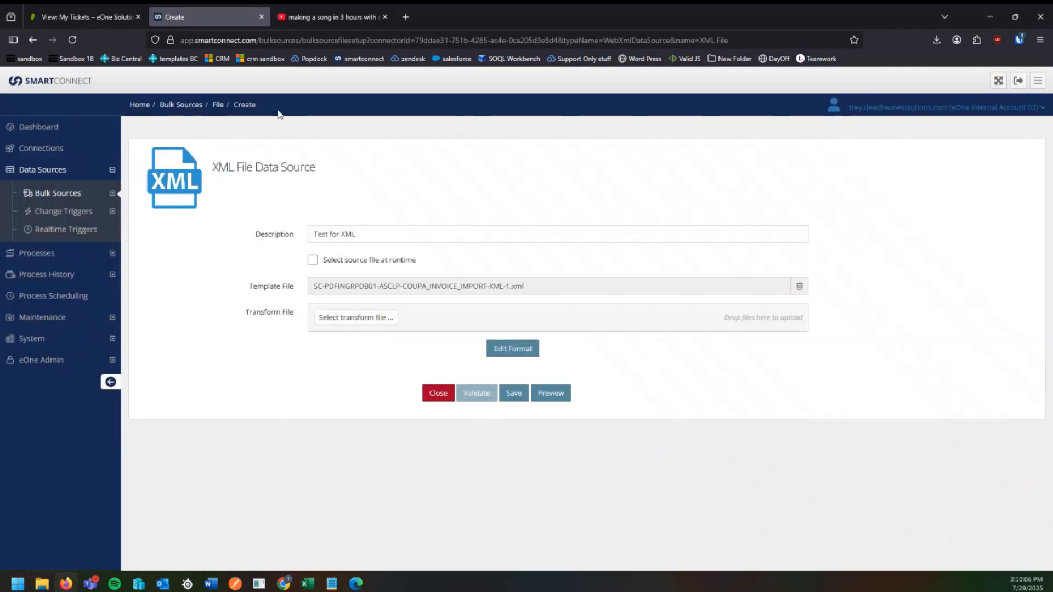
Close the data source, search the file data sources for "Test For x" and open Test for XML for editing.
click(437, 396)
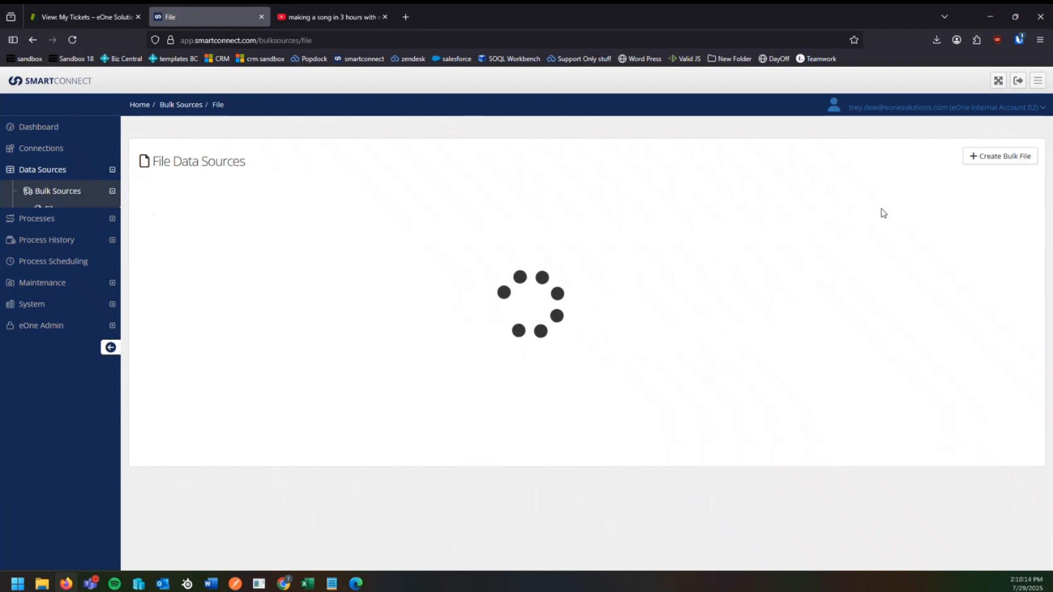
click(808, 218)
text(Te)
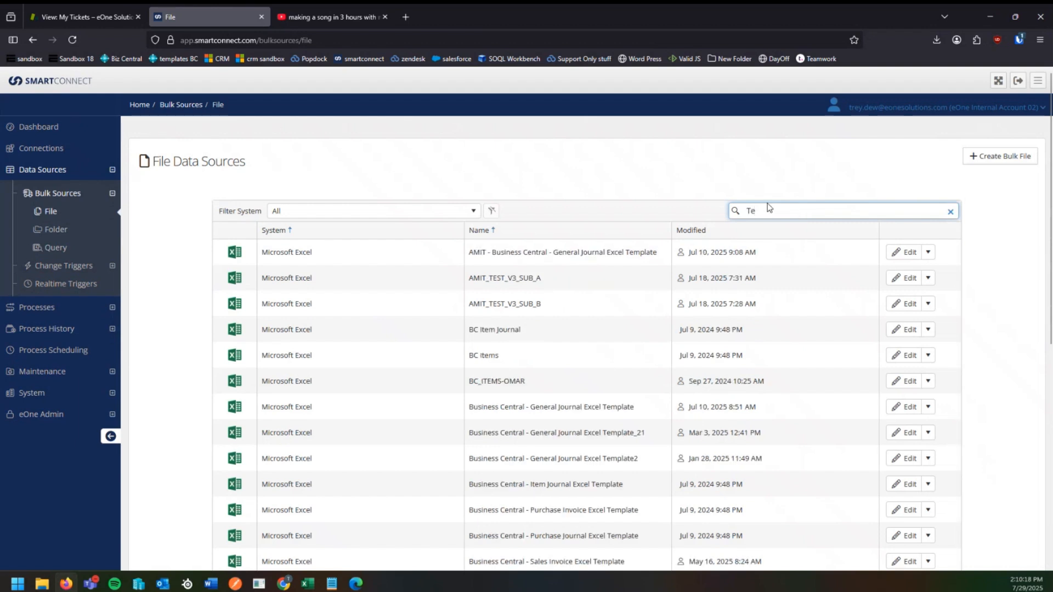
text(st For x)
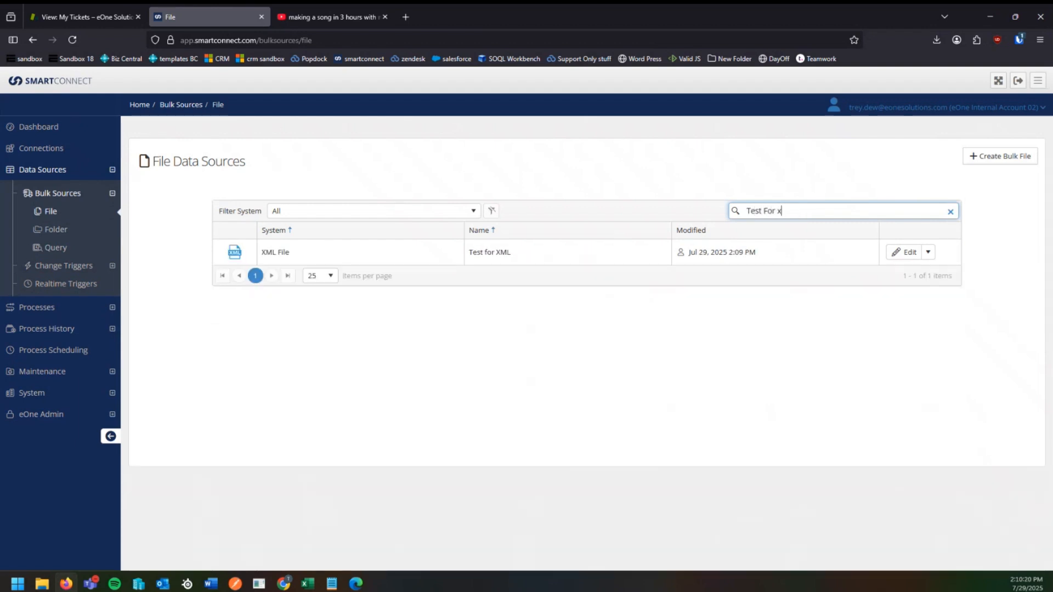
click(928, 251)
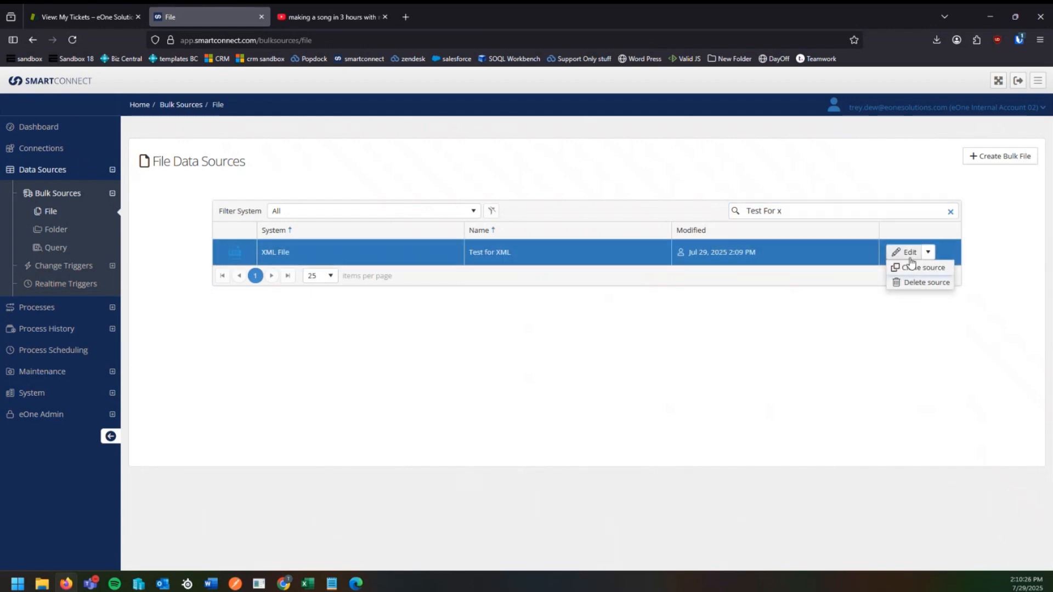
click(905, 253)
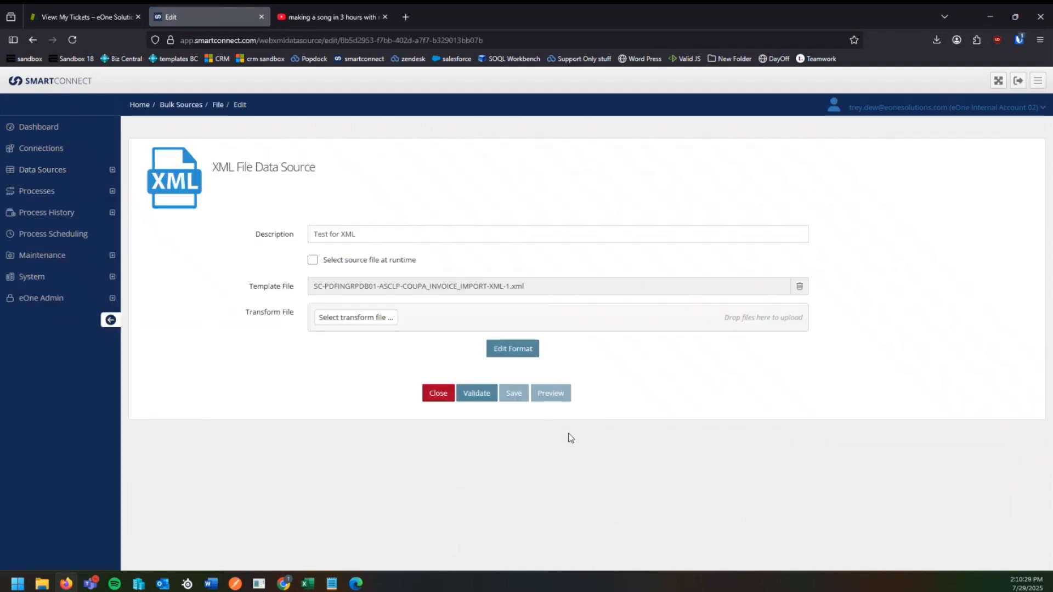
Validate the reopened Test for XML data source, preview its data, and dismiss the preview.
click(479, 396)
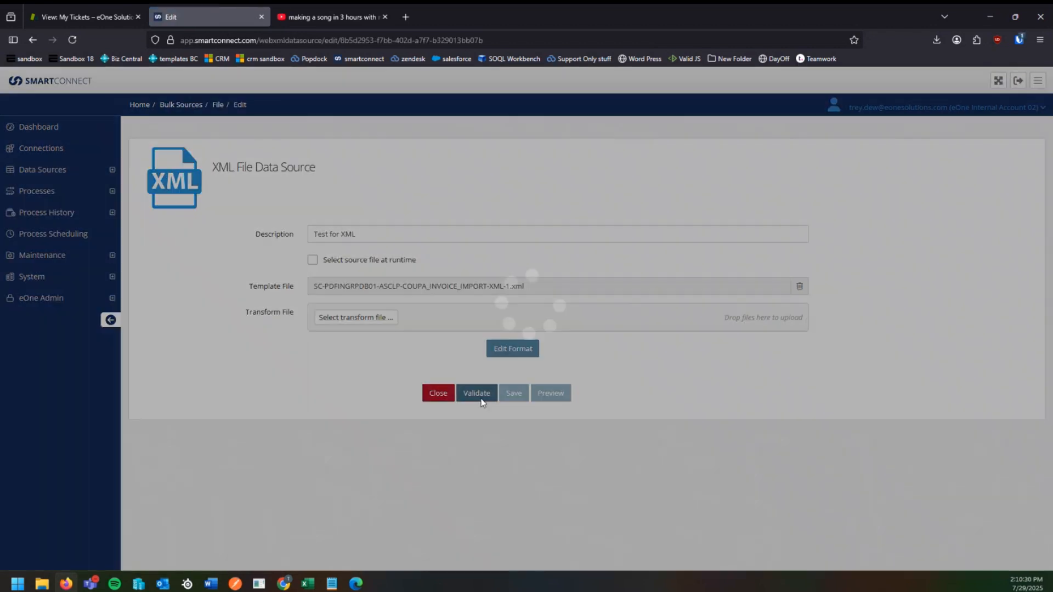
click(551, 394)
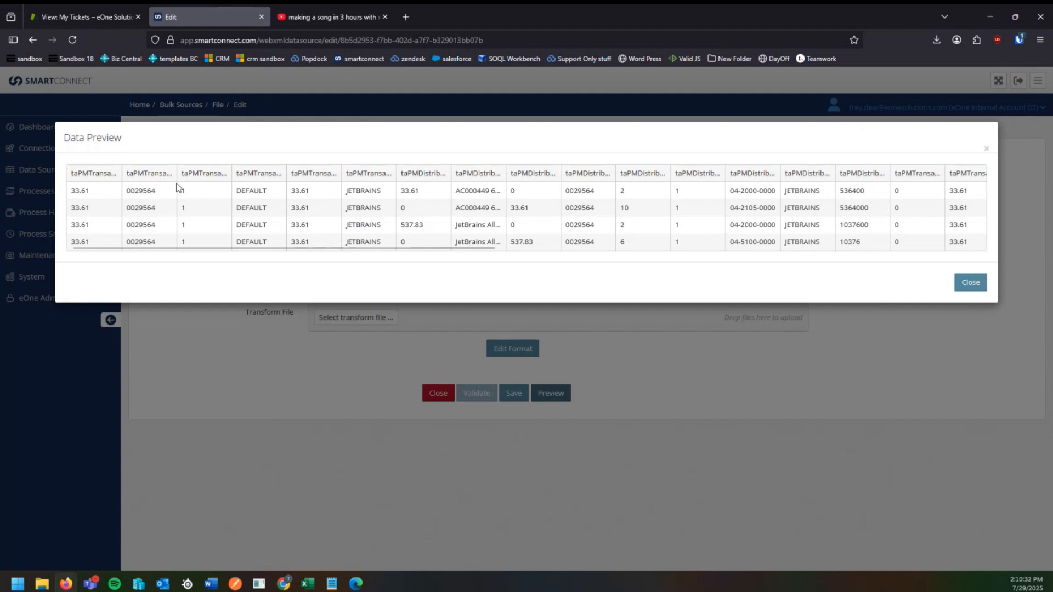
click(966, 288)
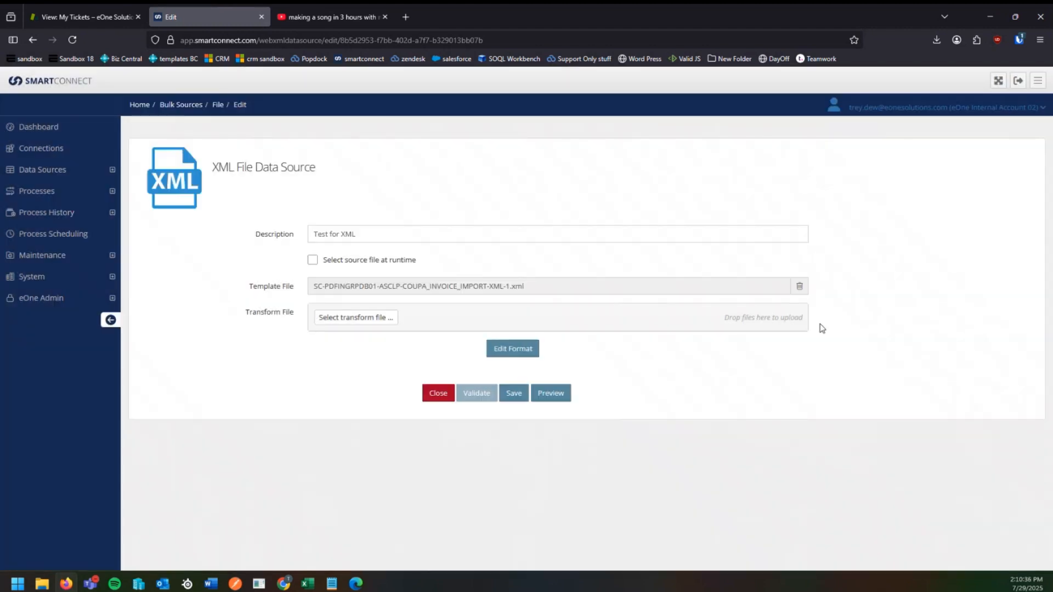